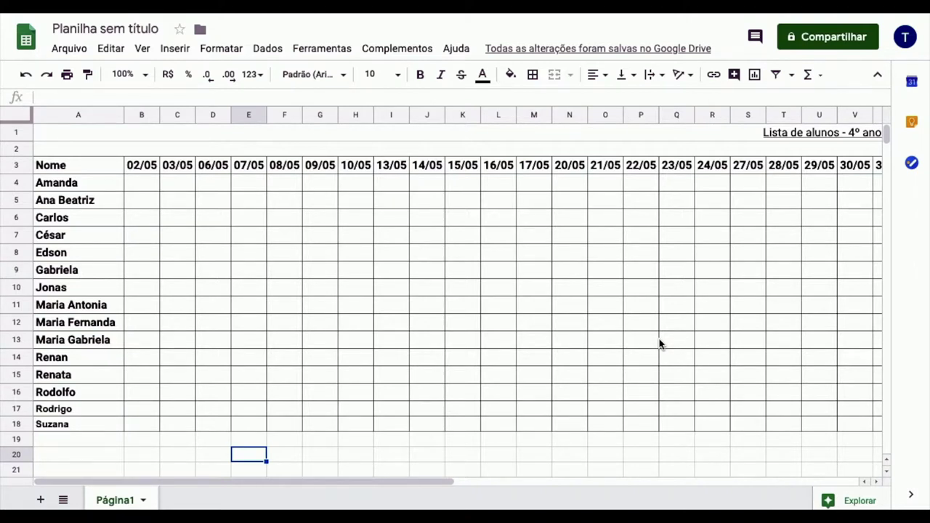
# Select the attendance cells B4:AQ18 and bring the view back to column A
pyautogui.hscroll(1, 660, 344)
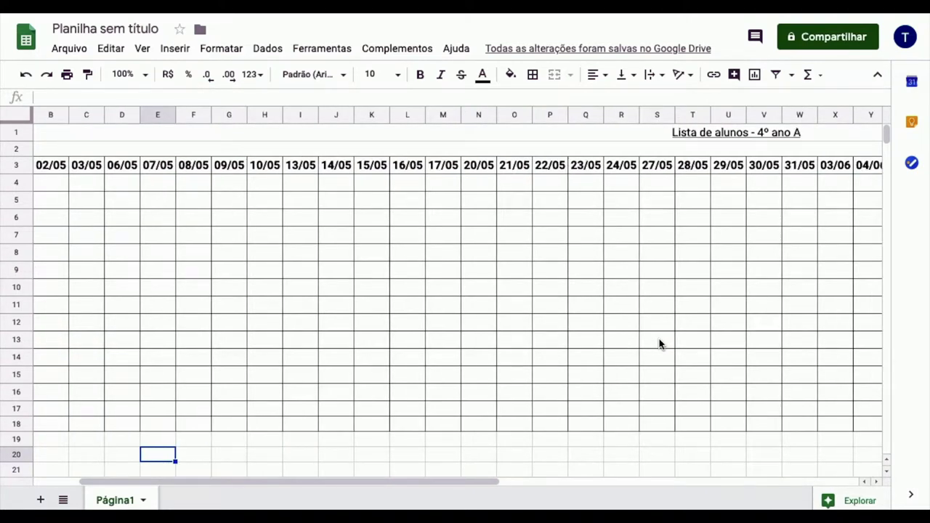
pyautogui.hscroll(-1, 660, 344)
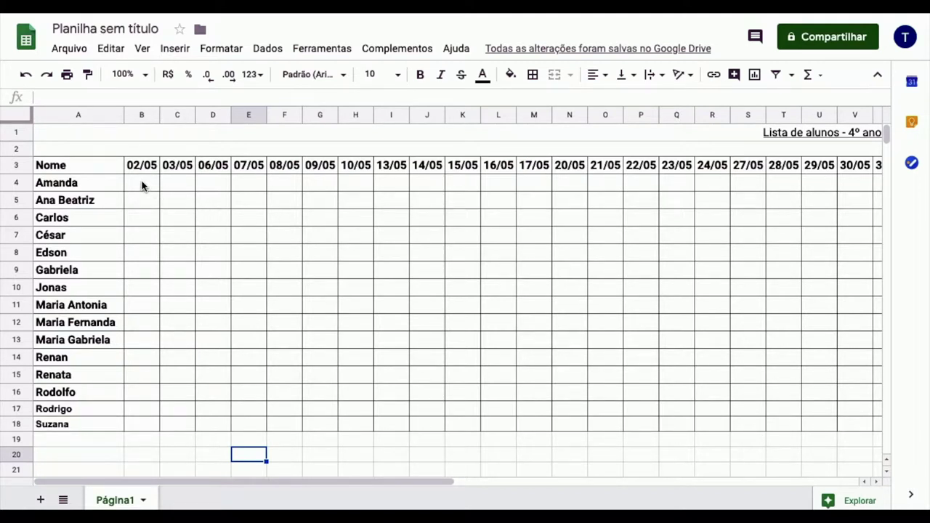
pyautogui.moveTo(142, 185)
pyautogui.mouseDown()
pyautogui.moveTo(334, 419)
pyautogui.moveTo(923, 425)
pyautogui.mouseUp()
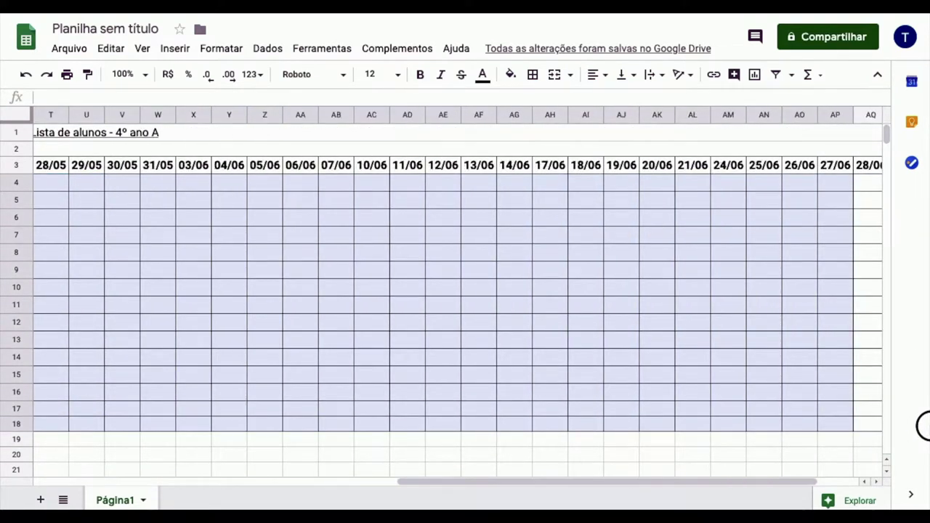
pyautogui.moveTo(923, 425)
pyautogui.mouseDown()
pyautogui.moveTo(775, 441)
pyautogui.moveTo(771, 429)
pyautogui.mouseUp()
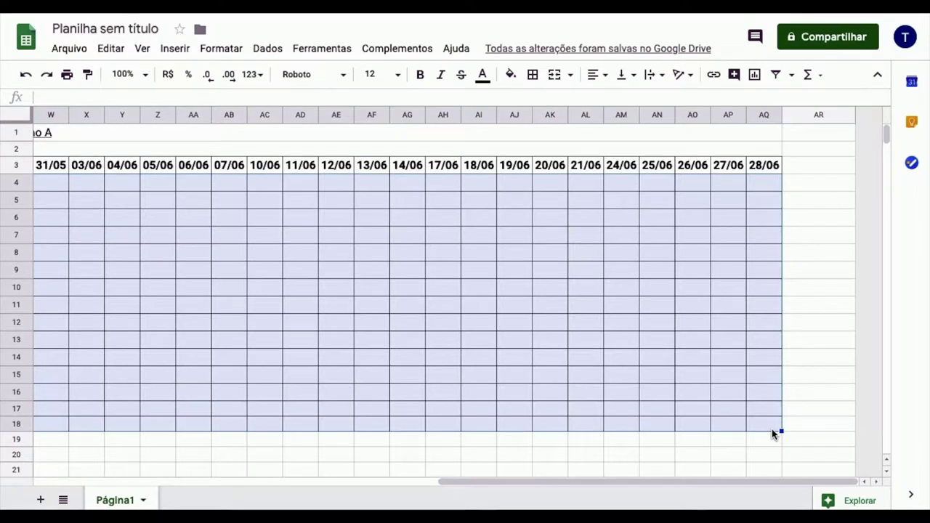
pyautogui.moveTo(621, 483); pyautogui.dragTo(182, 486)
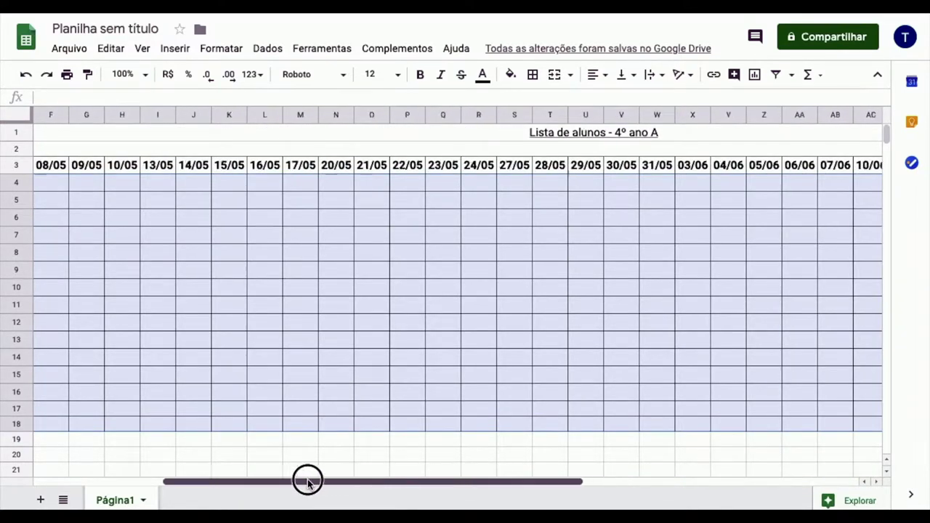
# Open Validação de dados for B4:AQ18, confirm its range, and choose the Lista de itens criterion
pyautogui.click(268, 48)
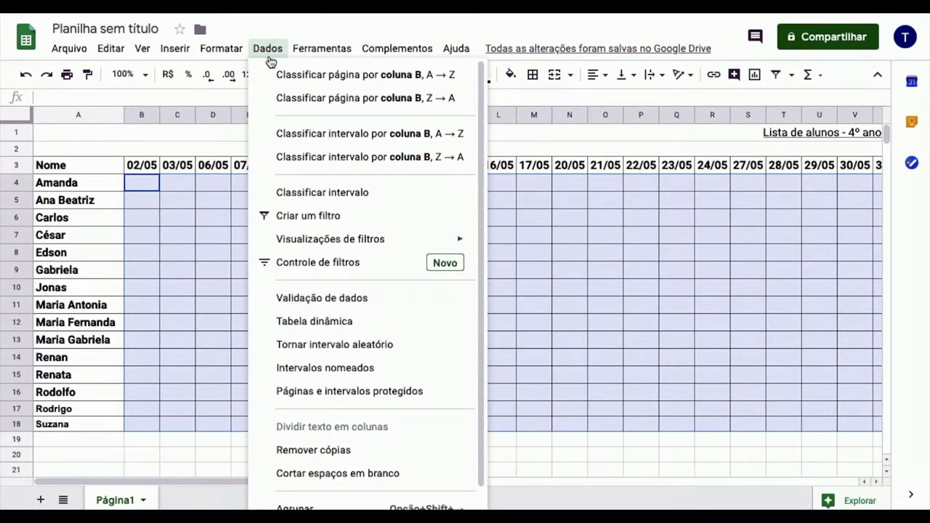
pyautogui.click(301, 305)
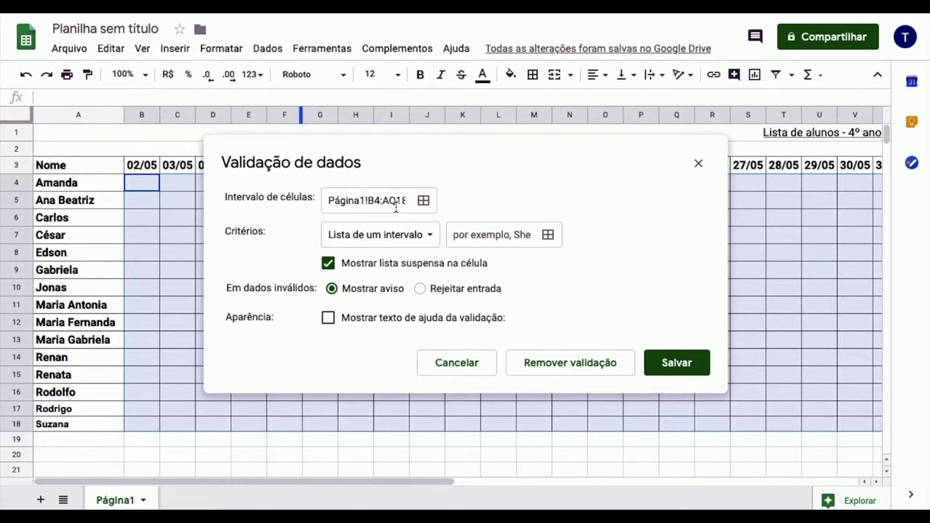
pyautogui.click(426, 203)
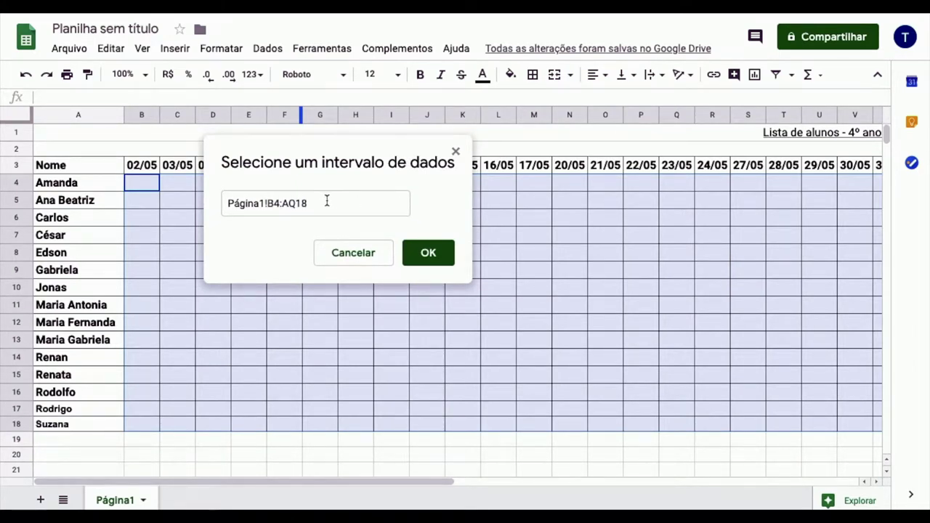
pyautogui.click(356, 256)
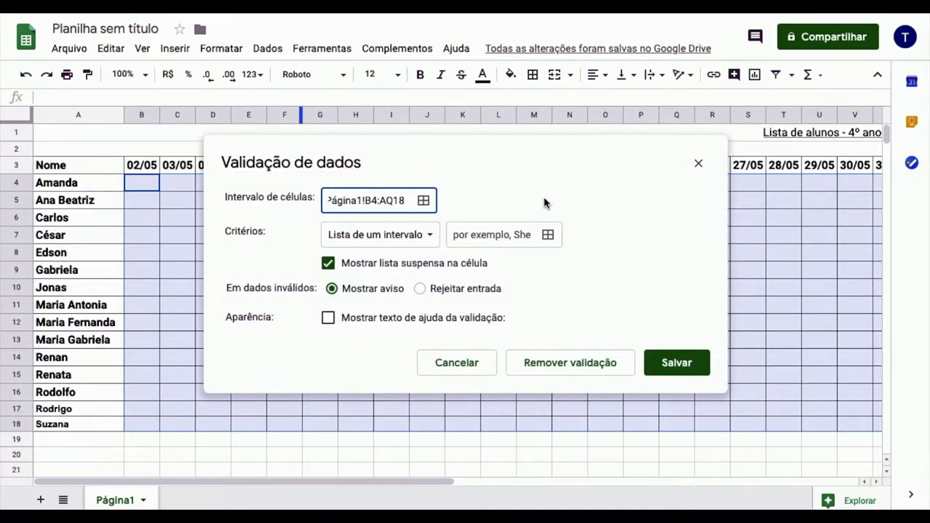
pyautogui.click(431, 238)
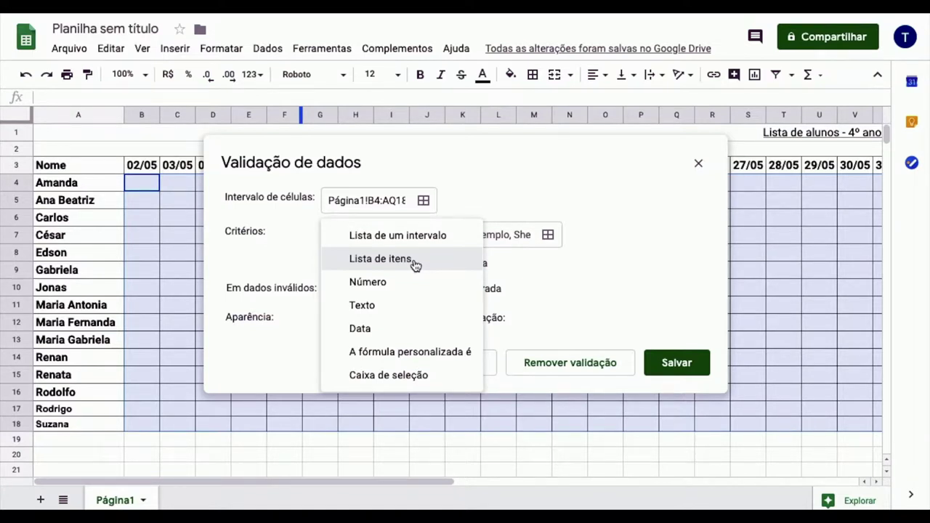
pyautogui.click(415, 265)
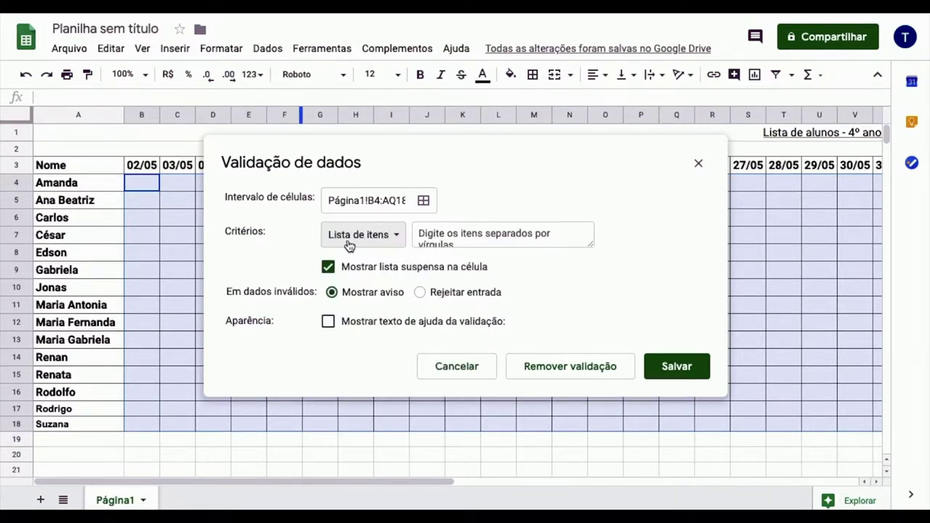
# Enter P and F as the allowed items in the Lista de itens box
pyautogui.click(481, 238)
pyautogui.write('P, F')
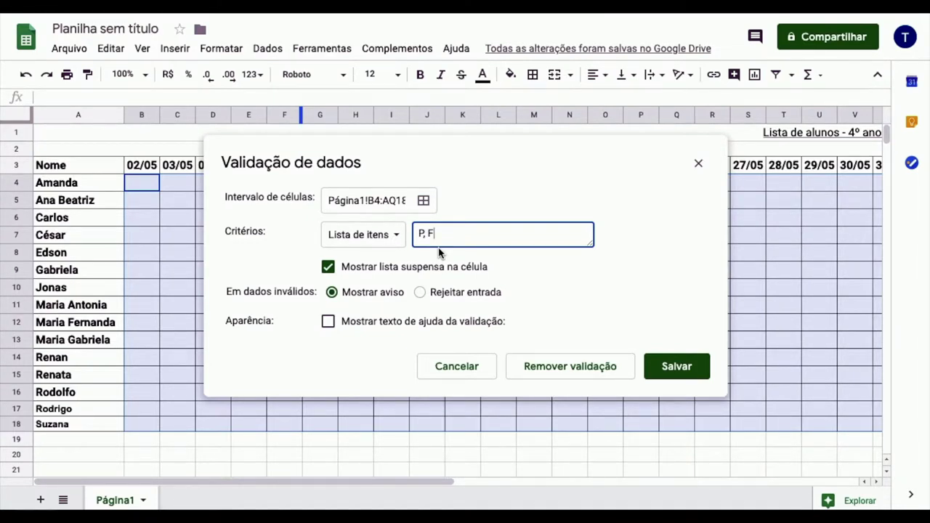
pyautogui.click(448, 280)
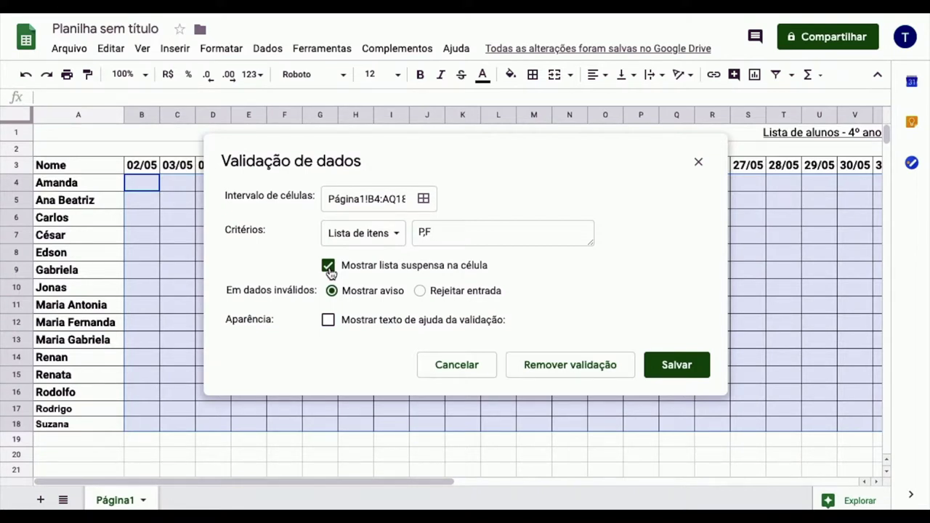
pyautogui.click(427, 231)
# Make the item list read 'P, F', keep invalid entries as Mostrar aviso, and leave help text off
pyautogui.write(',')
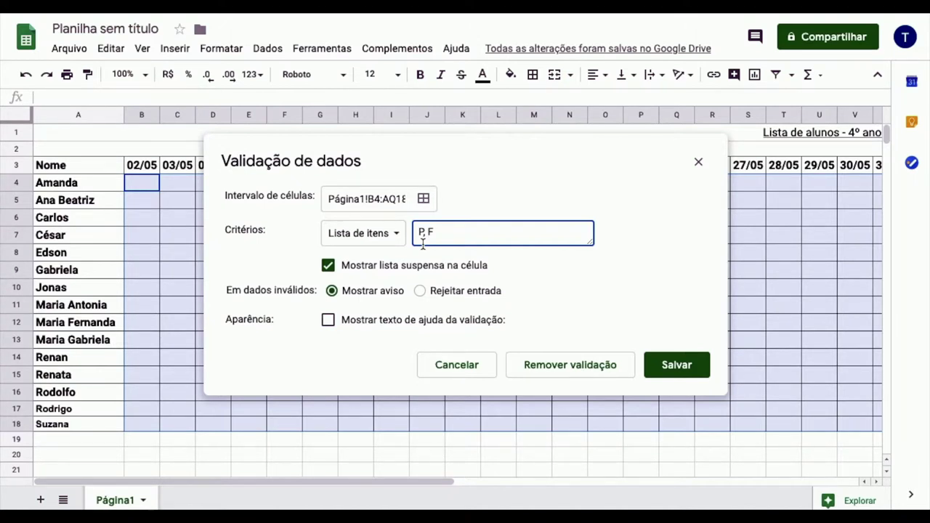
pyautogui.click(419, 291)
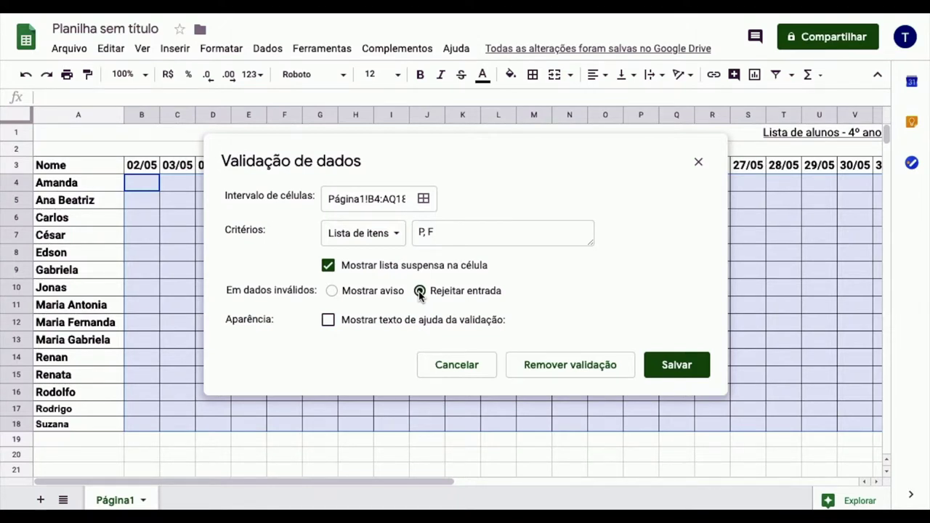
pyautogui.click(332, 294)
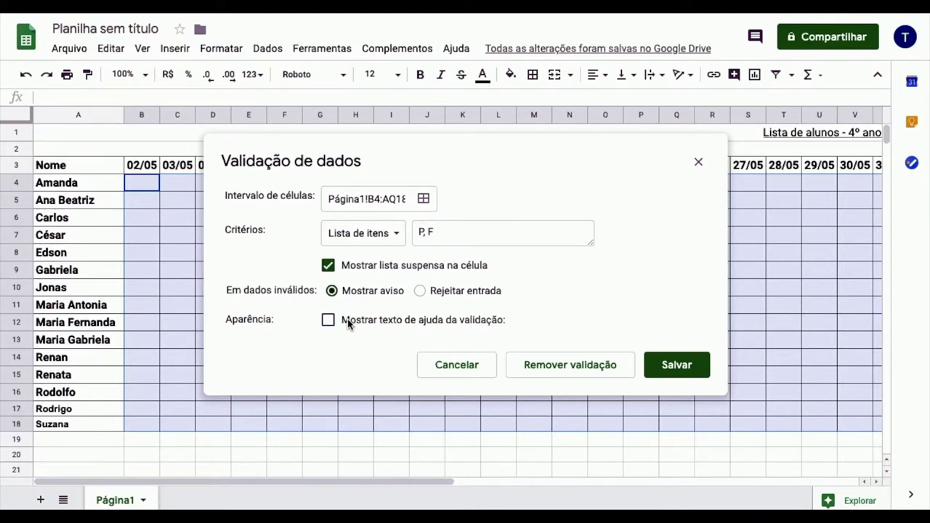
pyautogui.click(329, 321)
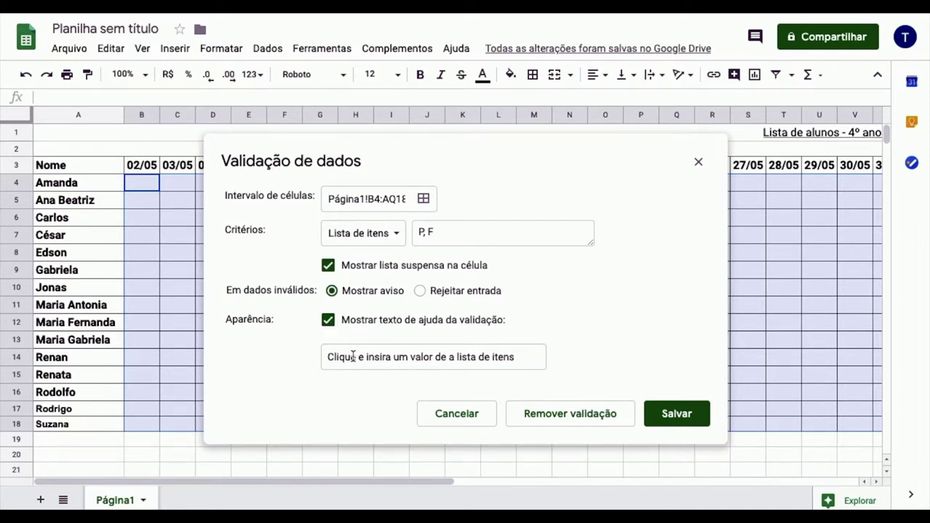
pyautogui.click(328, 322)
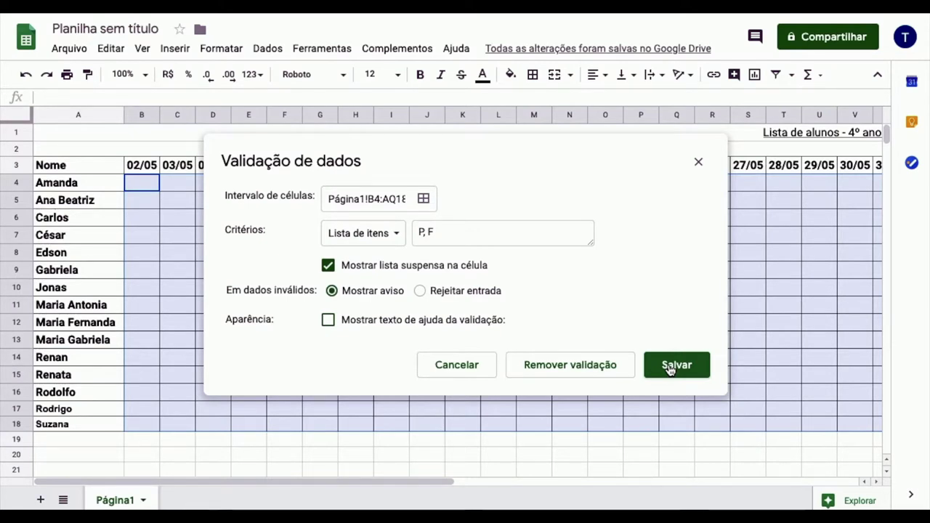
# Save the P/F dropdown validation rule for B4:AQ18
pyautogui.click(670, 369)
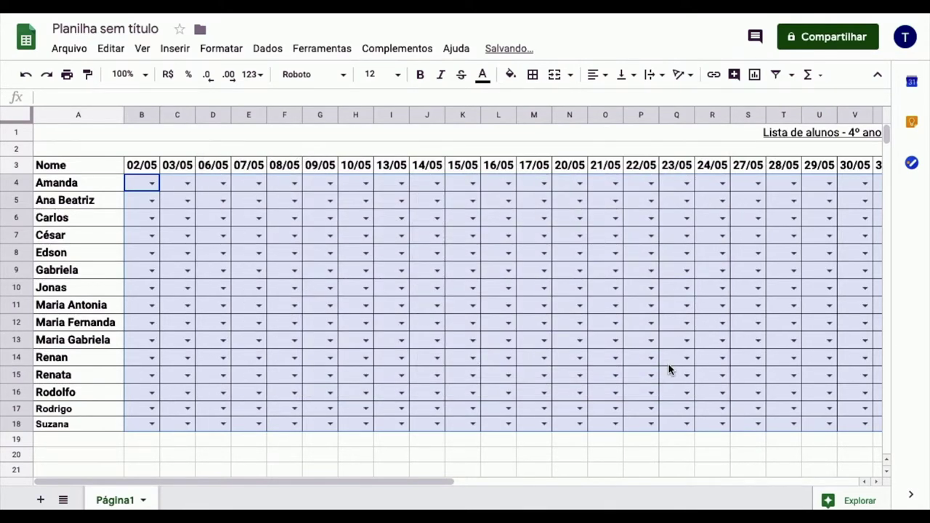
pyautogui.click(360, 305)
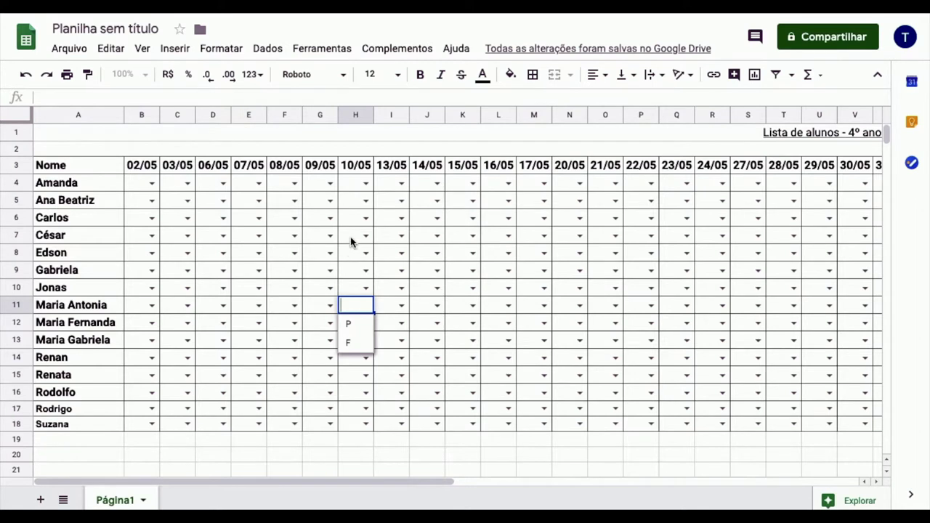
pyautogui.click(376, 148)
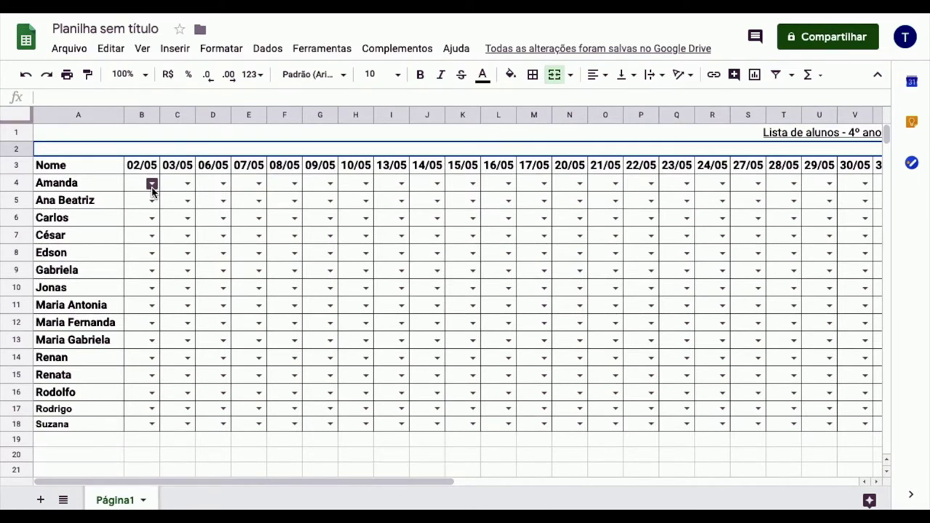
# Choose P, F, P, F, F, P from the dropdowns in B4 through B9 for 02/05
pyautogui.click(152, 185)
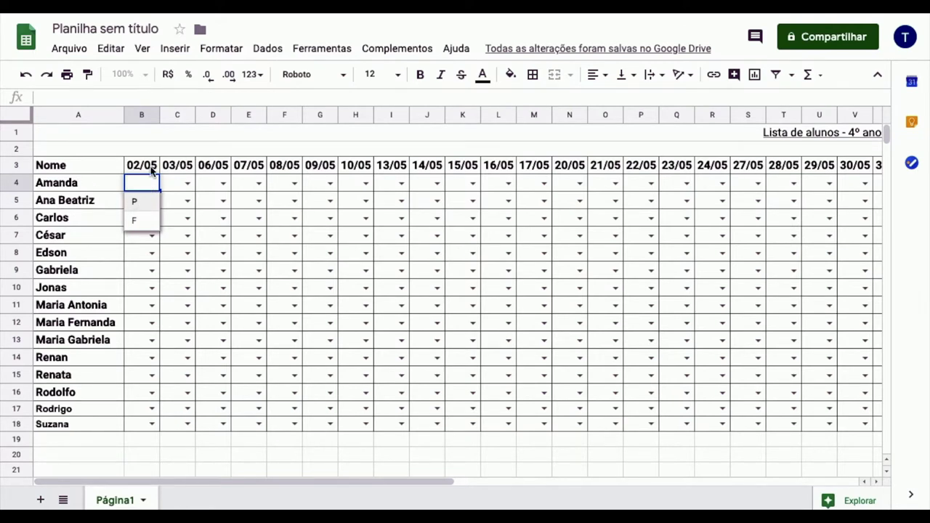
pyautogui.click(138, 203)
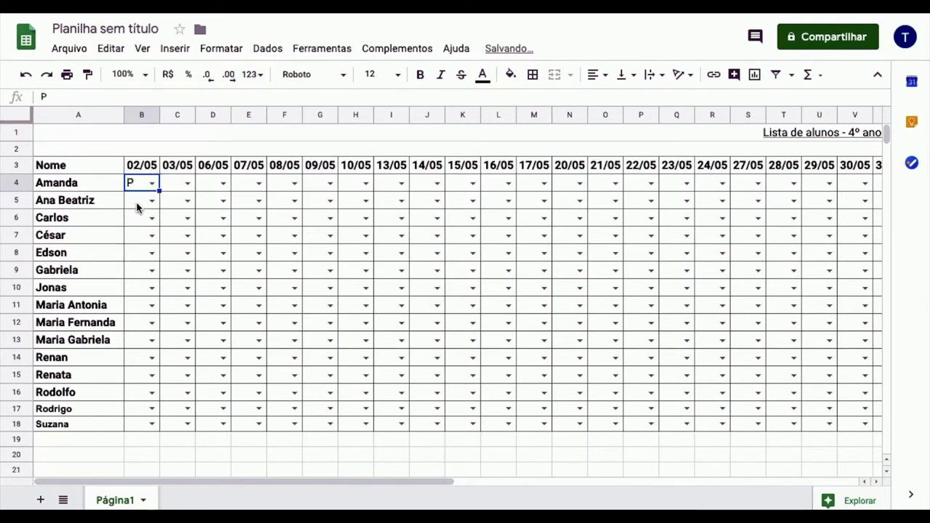
pyautogui.click(150, 200)
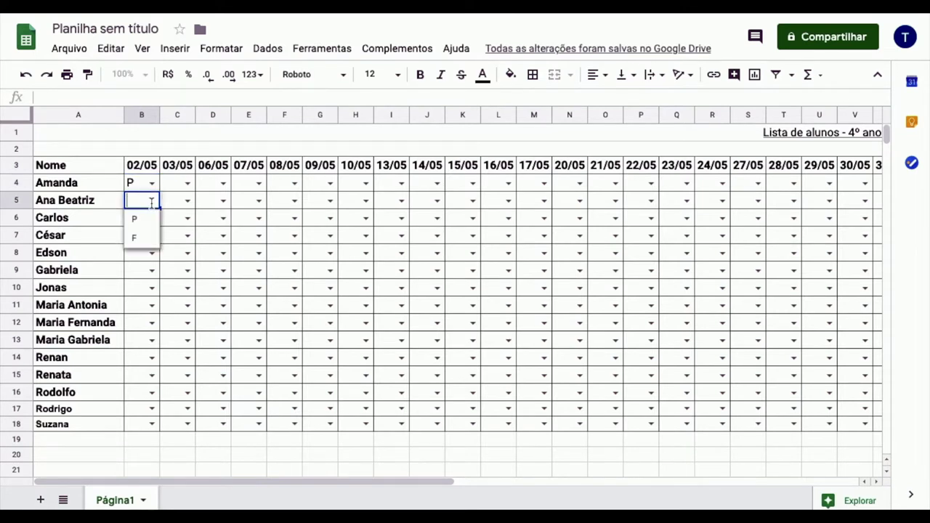
pyautogui.click(132, 239)
pyautogui.click(152, 218)
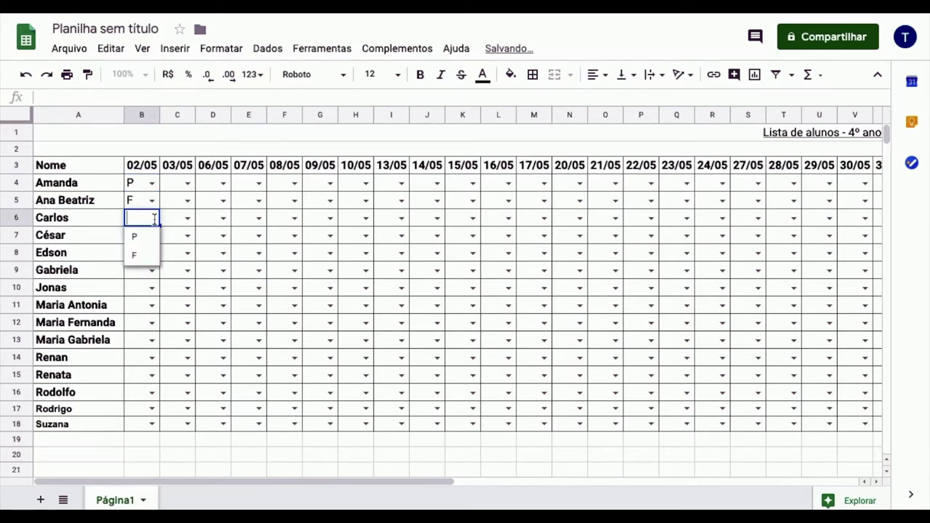
pyautogui.click(144, 245)
pyautogui.click(152, 235)
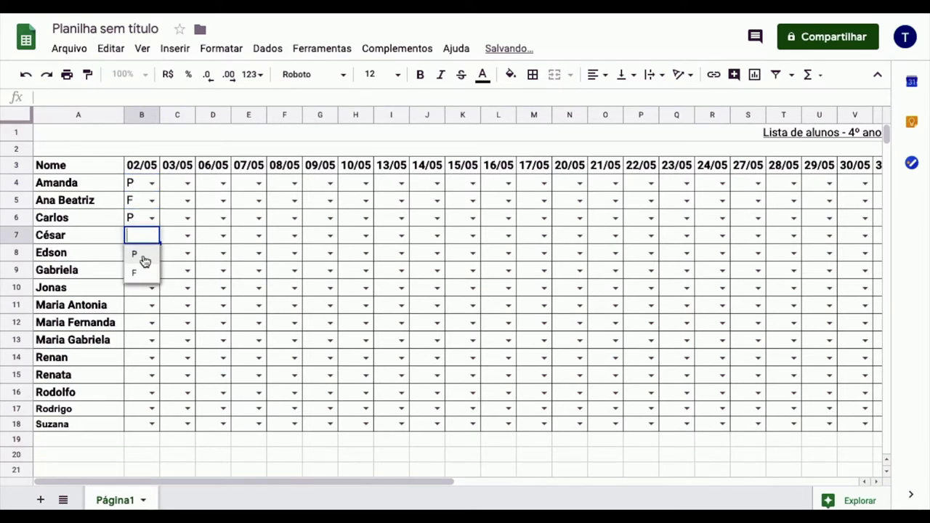
pyautogui.click(137, 271)
pyautogui.click(151, 253)
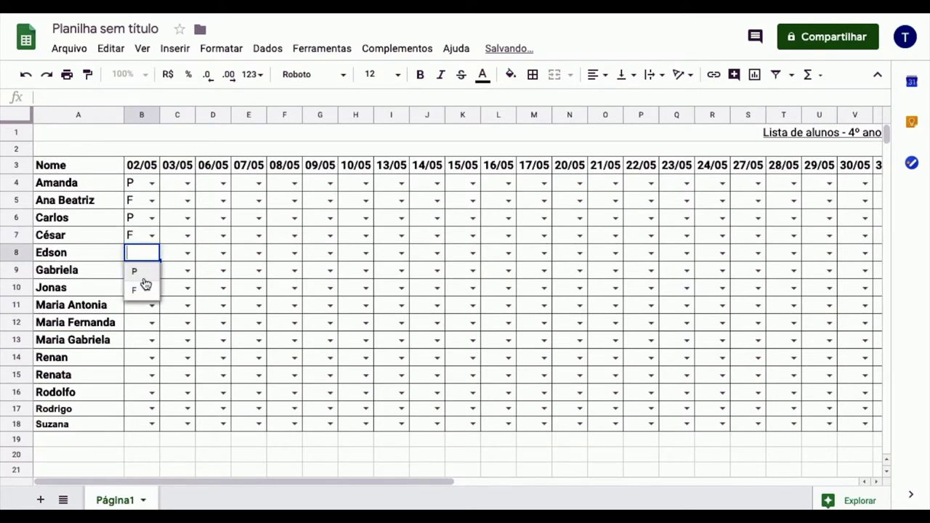
pyautogui.click(142, 291)
pyautogui.click(151, 269)
pyautogui.click(141, 291)
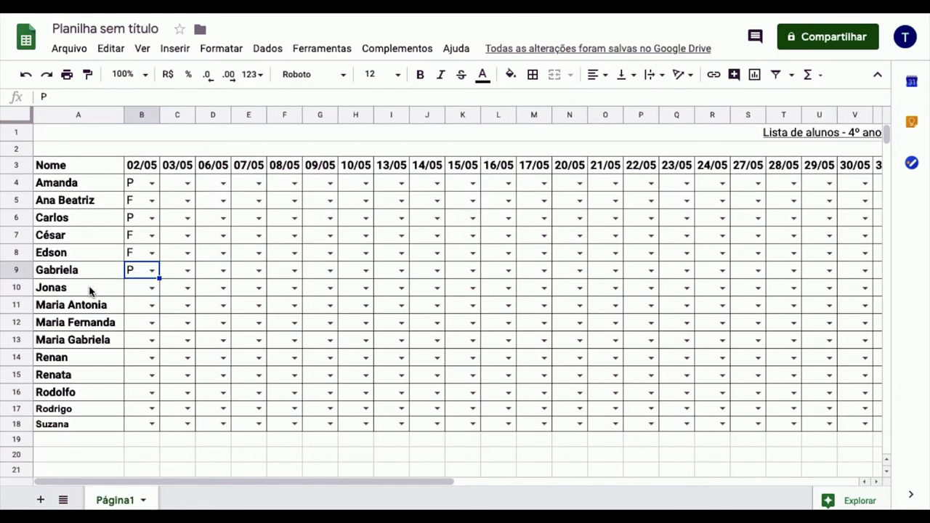
pyautogui.click(62, 425)
# Set the student names in A17:A18 to font size 12 to match the other names
pyautogui.click(62, 410)
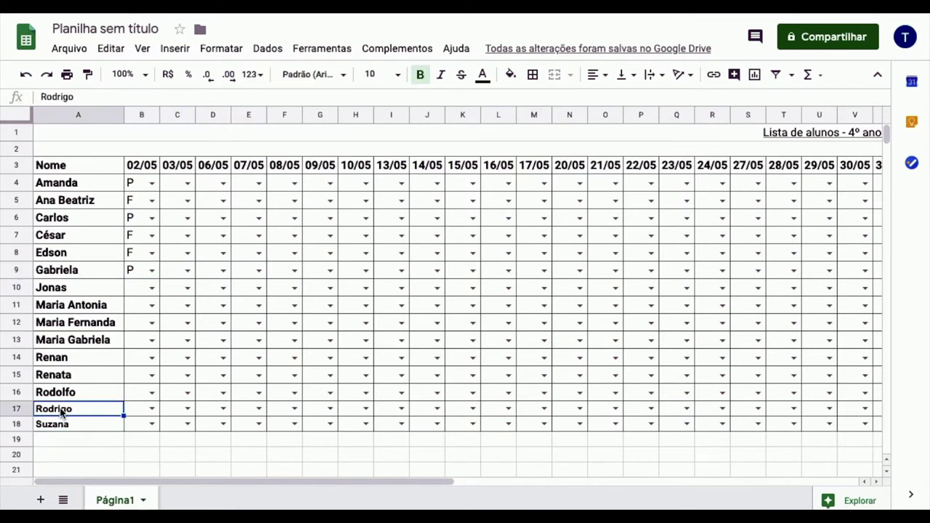
pyautogui.click(63, 392)
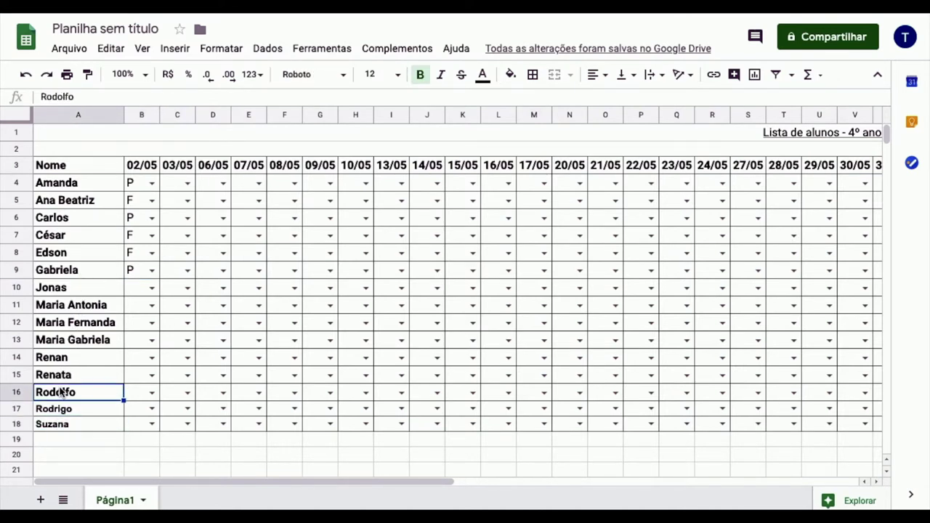
pyautogui.moveTo(60, 409); pyautogui.dragTo(62, 424)
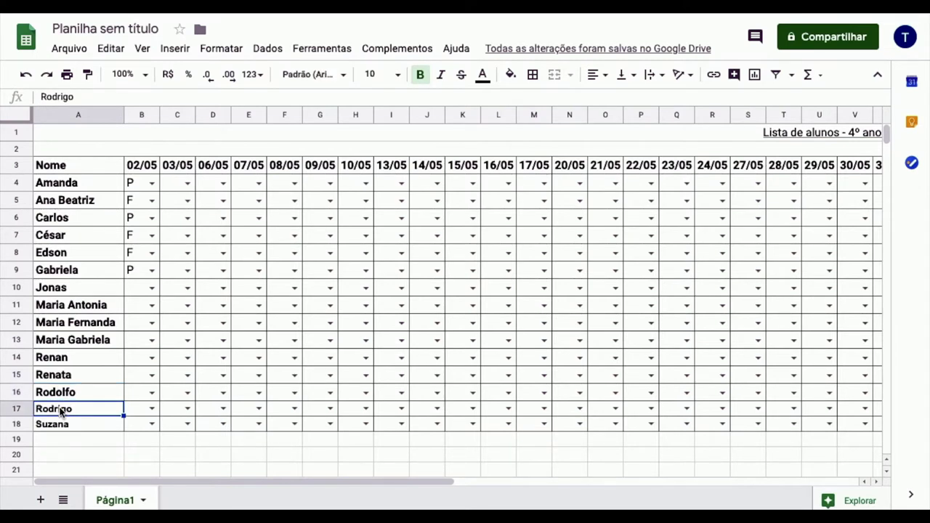
pyautogui.click(398, 75)
pyautogui.click(375, 240)
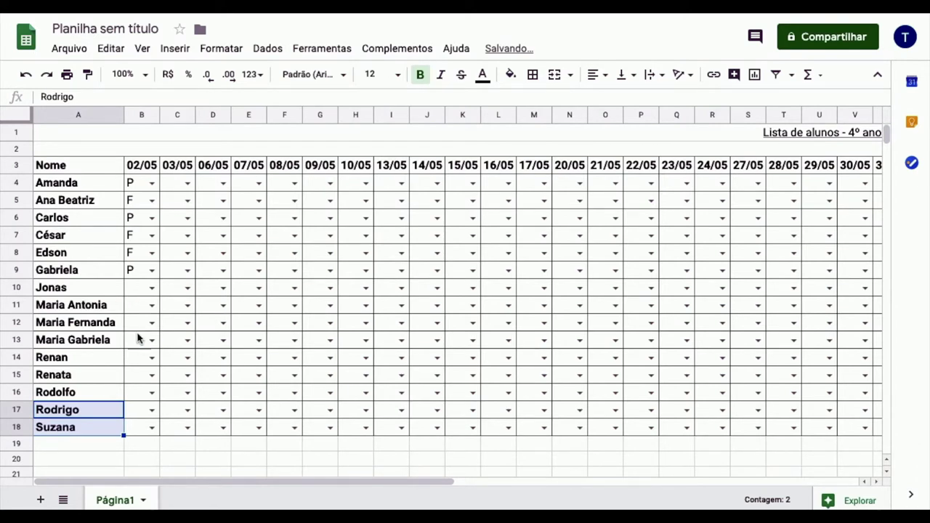
pyautogui.click(138, 445)
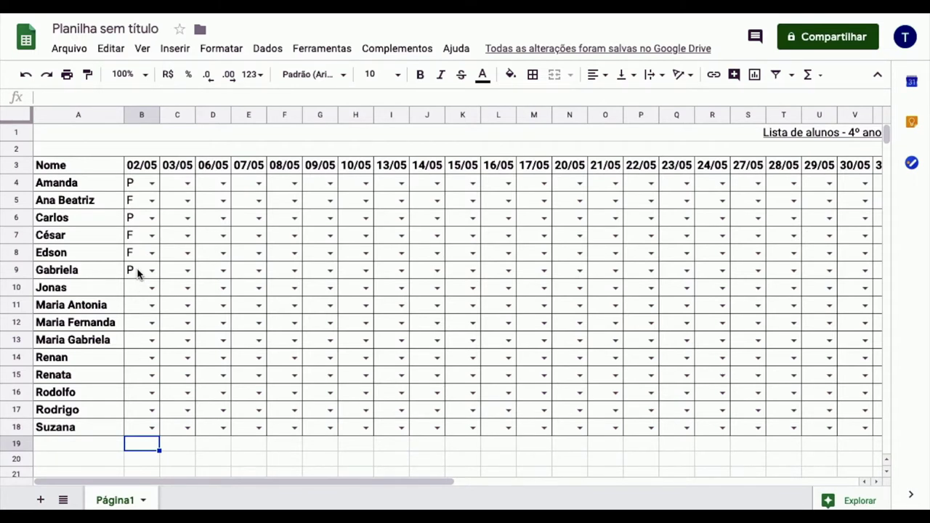
pyautogui.click(138, 272)
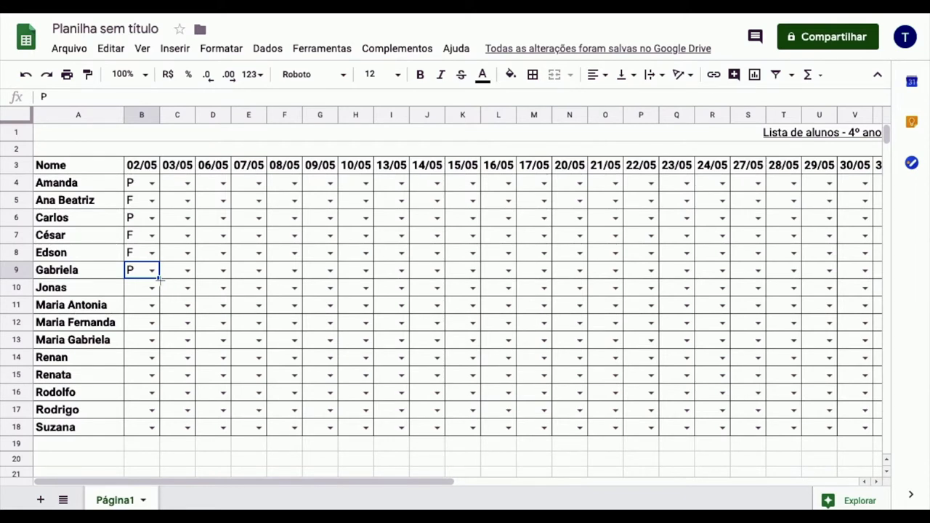
# Fill the P from B9 down through B18 for the remaining students
pyautogui.moveTo(158, 277); pyautogui.dragTo(159, 396)
pyautogui.moveTo(158, 396); pyautogui.dragTo(158, 434)
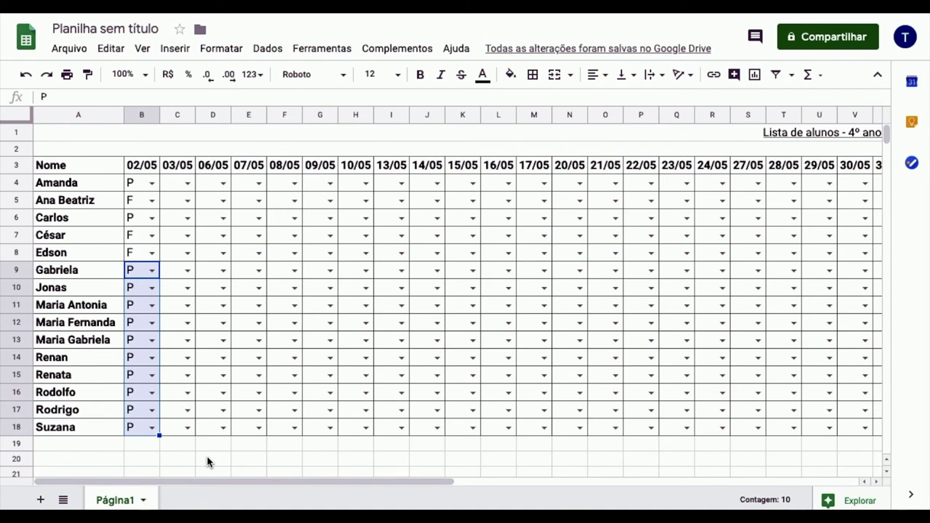
pyautogui.click(188, 183)
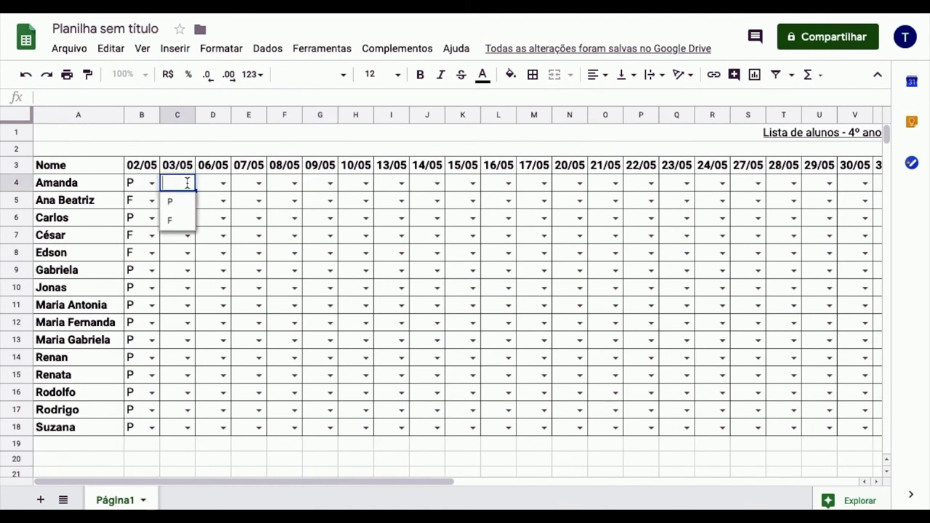
# Choose F, P, F, P, P, P from the dropdowns in C4 through C9 for 03/05
pyautogui.click(179, 224)
pyautogui.click(184, 201)
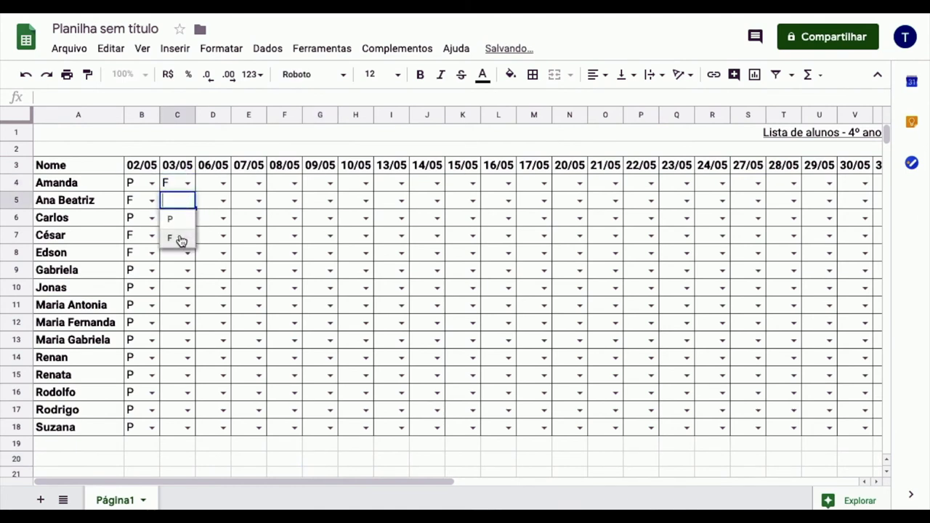
pyautogui.click(180, 218)
pyautogui.click(183, 220)
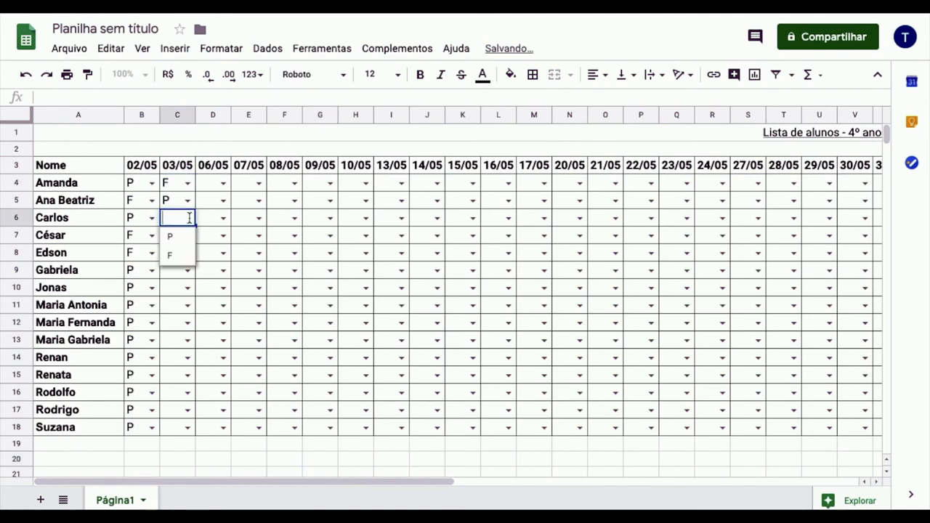
pyautogui.click(181, 255)
pyautogui.click(186, 235)
pyautogui.click(186, 254)
pyautogui.click(186, 254)
pyautogui.click(182, 270)
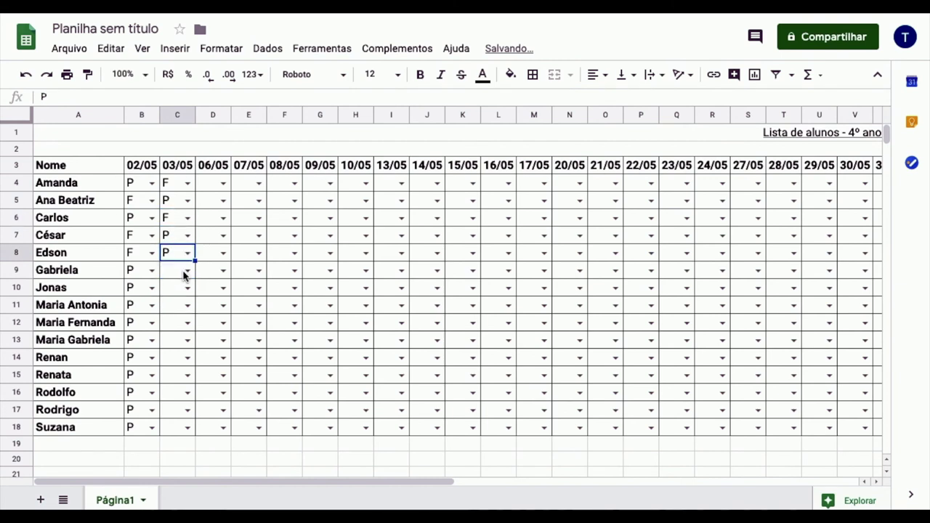
pyautogui.click(188, 272)
pyautogui.click(182, 288)
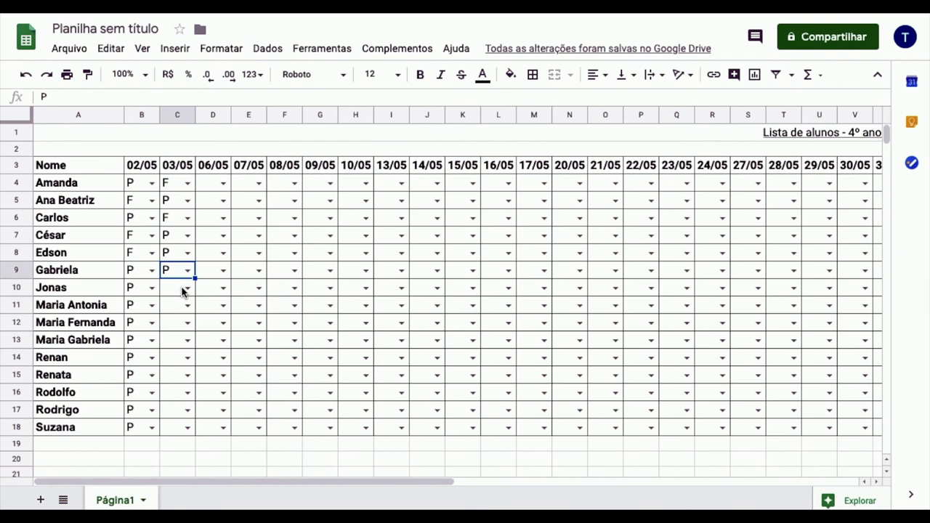